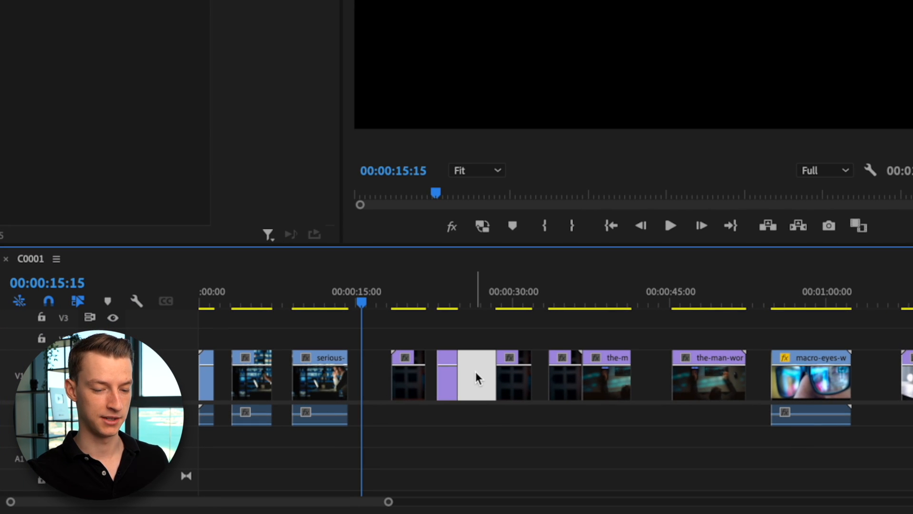
# - Delete the selected clip from the timeline and close the gap it leaves in the sequence
pyautogui.press('Delete')
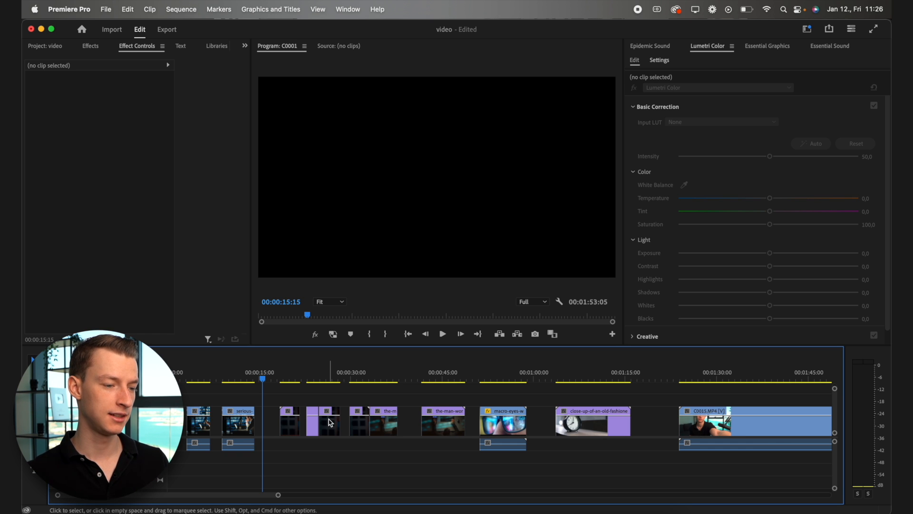
pyautogui.click(183, 9)
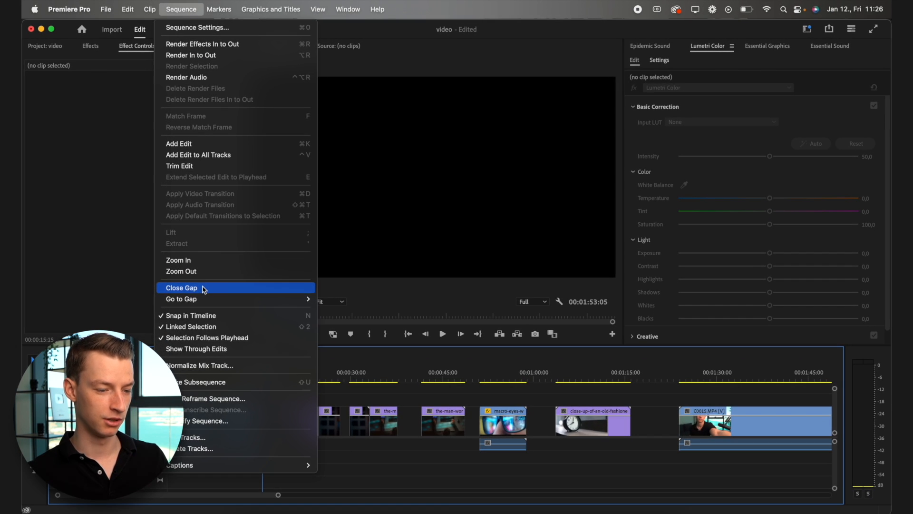
pyautogui.click(203, 288)
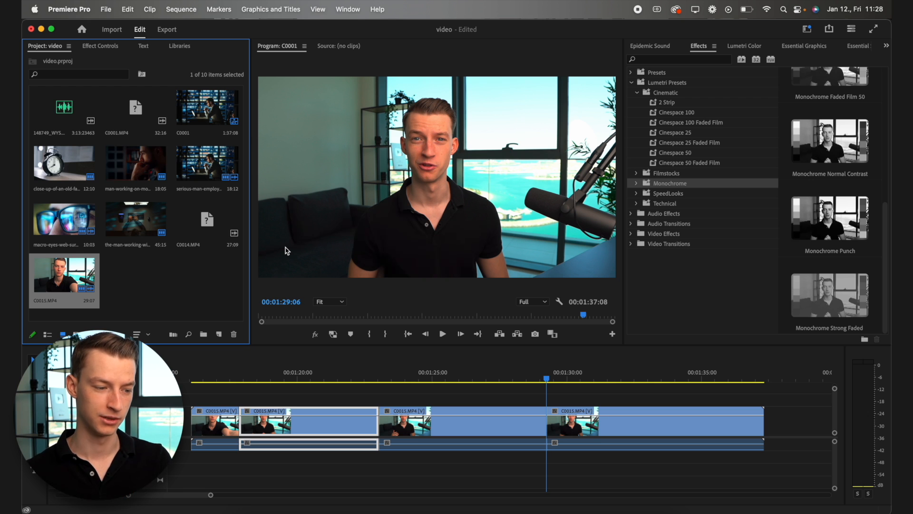
# - Apply the Monochrome Punch Lumetri preset to the first talking-head clip
pyautogui.moveTo(223, 378); pyautogui.dragTo(329, 379)
pyautogui.moveTo(412, 401); pyautogui.dragTo(643, 426)
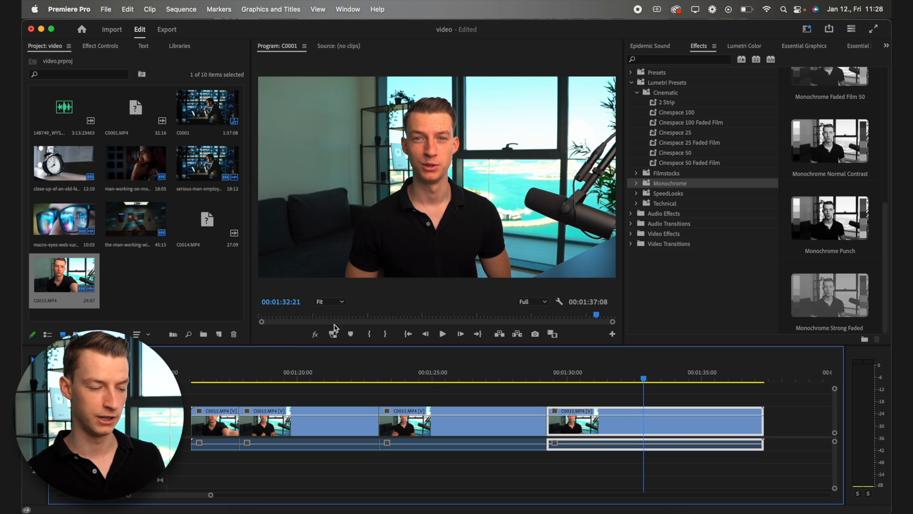
pyautogui.click(221, 380)
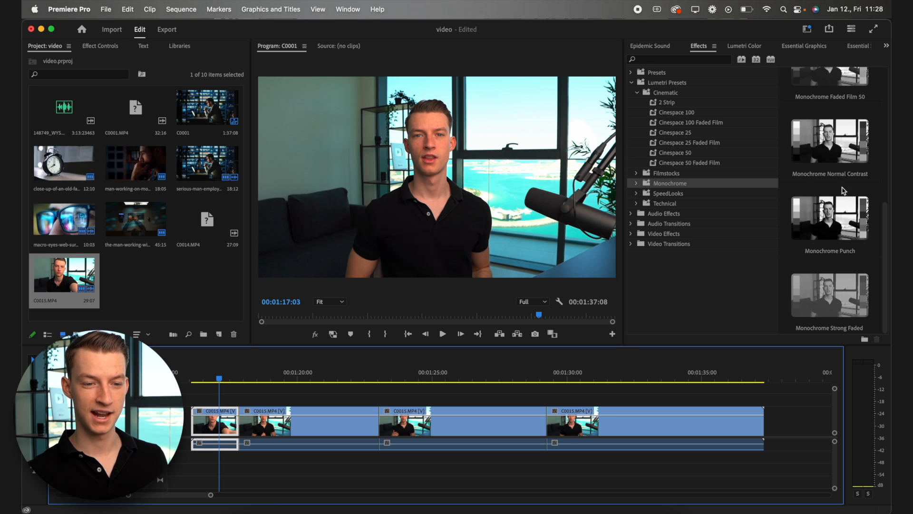
pyautogui.click(839, 209)
pyautogui.moveTo(839, 218); pyautogui.dragTo(69, 279)
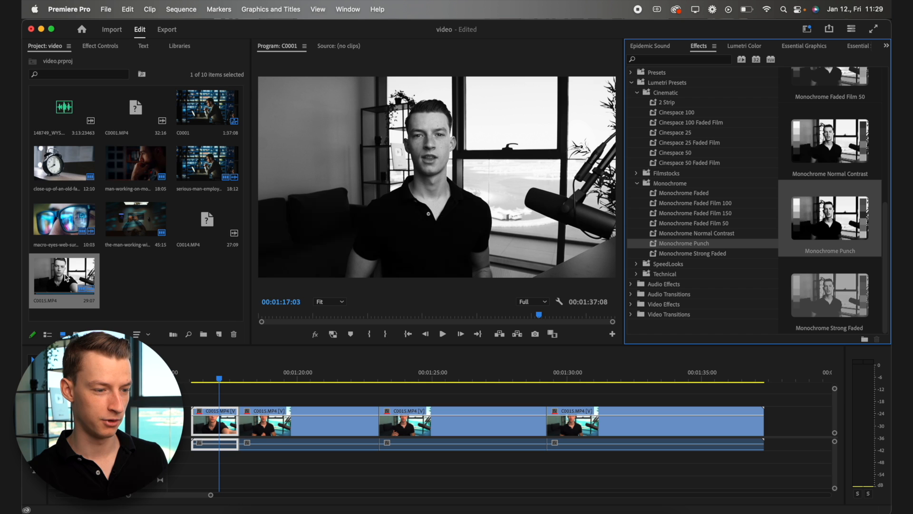
# - Ripple-trim the start of the middle C0015.MP4 clip up to the playhead at 01:26:18
pyautogui.click(279, 375)
pyautogui.click(457, 375)
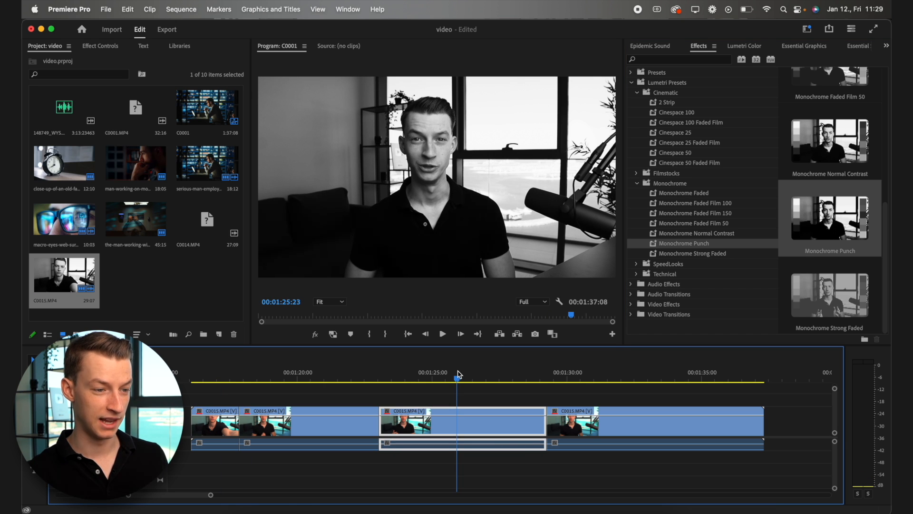
pyautogui.moveTo(574, 376); pyautogui.dragTo(481, 378)
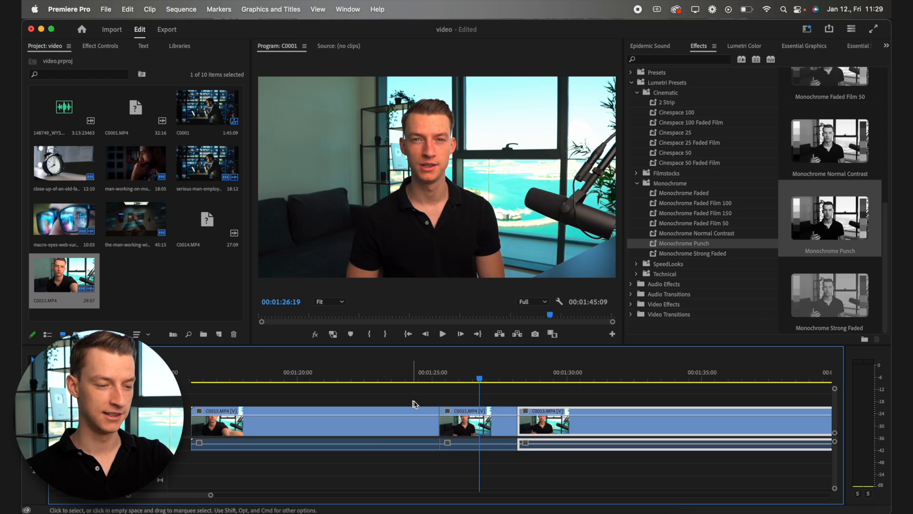
pyautogui.click(479, 422)
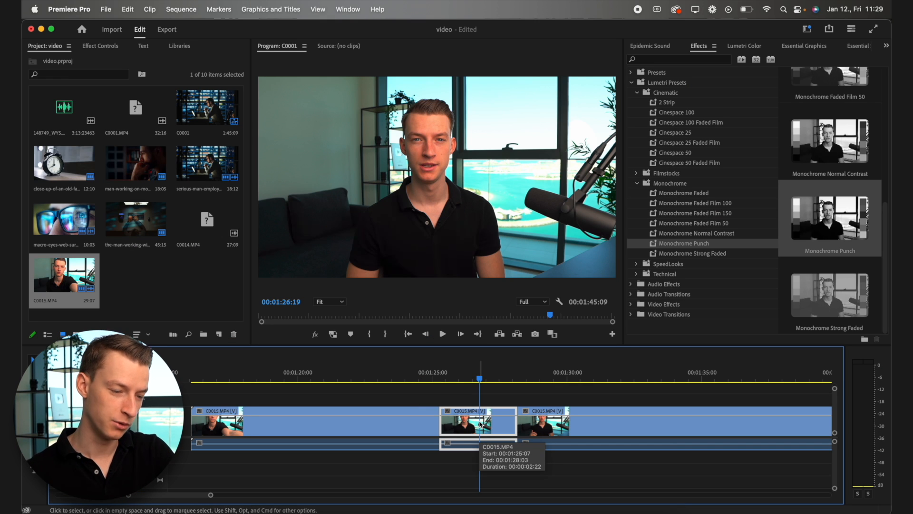
pyautogui.click(475, 384)
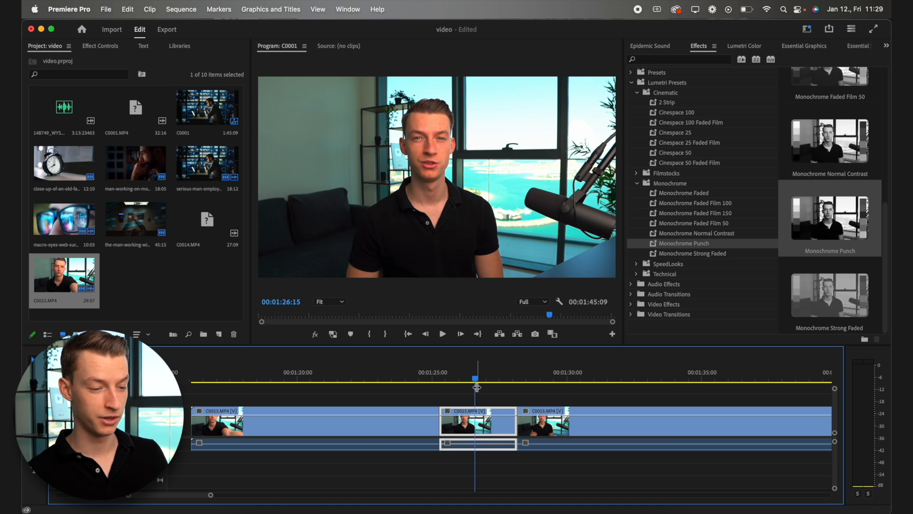
pyautogui.scroll(3, 484, 431)
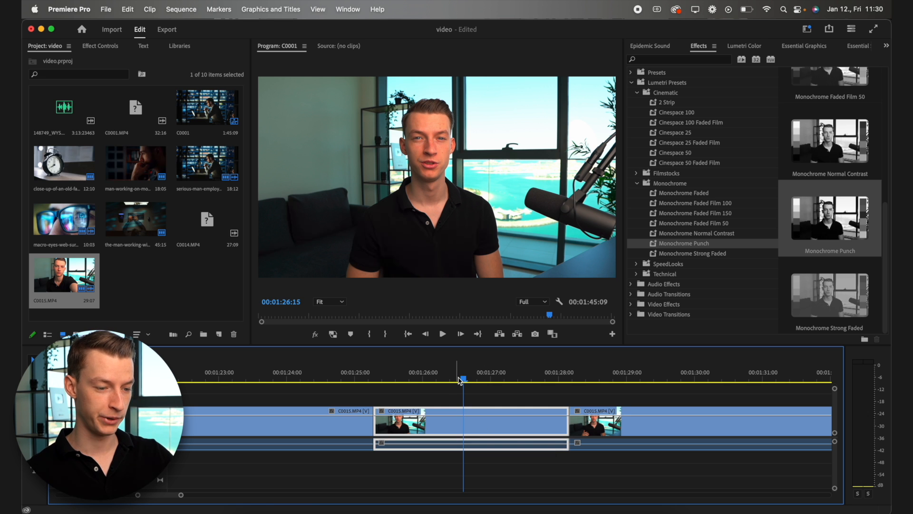
pyautogui.moveTo(464, 379); pyautogui.dragTo(475, 379)
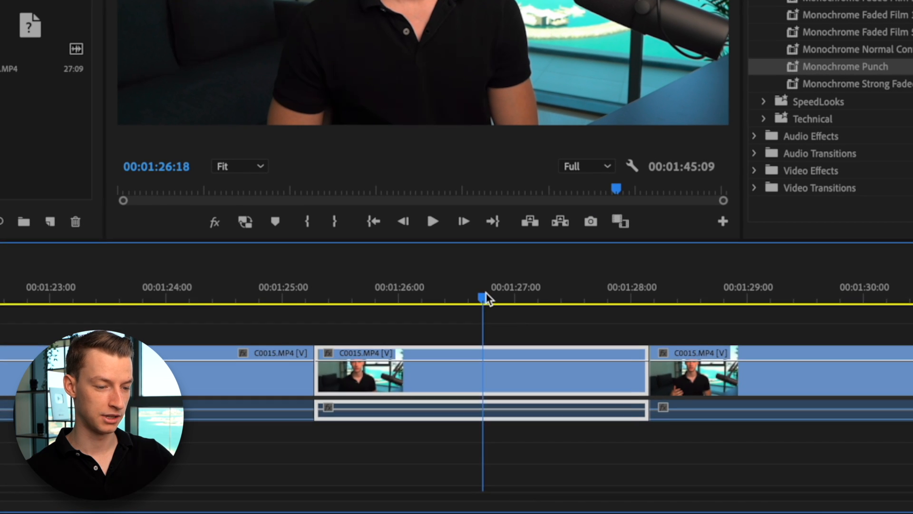
pyautogui.press('q')
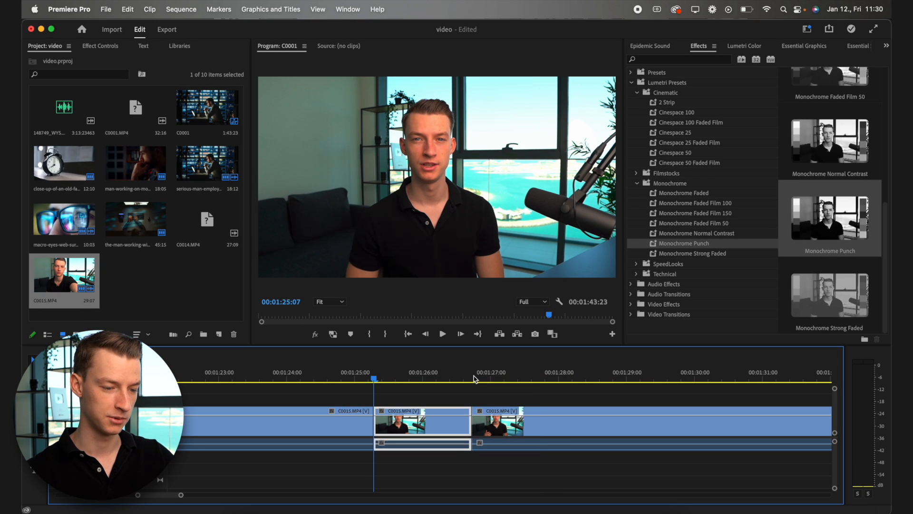
# - Ripple-trim the end of the following C0015.MP4 clip to the playhead at 01:28:13
pyautogui.moveTo(475, 379); pyautogui.dragTo(611, 383)
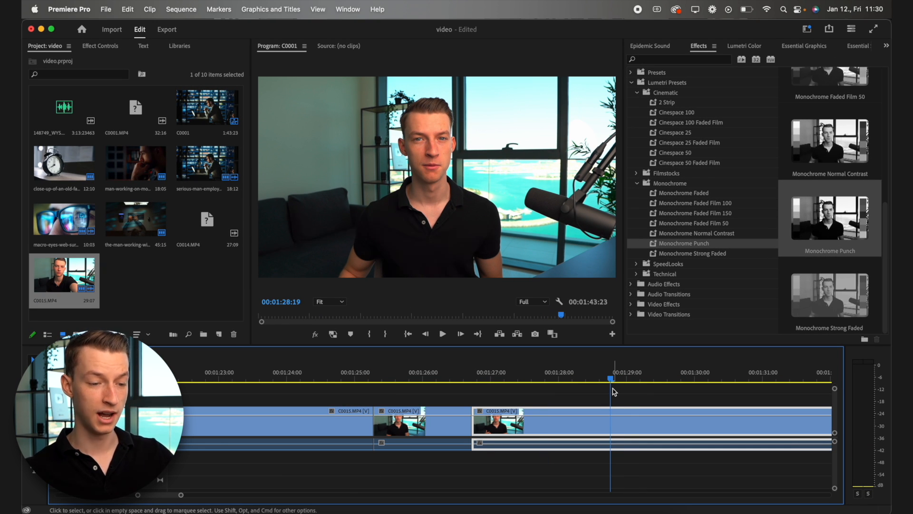
pyautogui.click(593, 379)
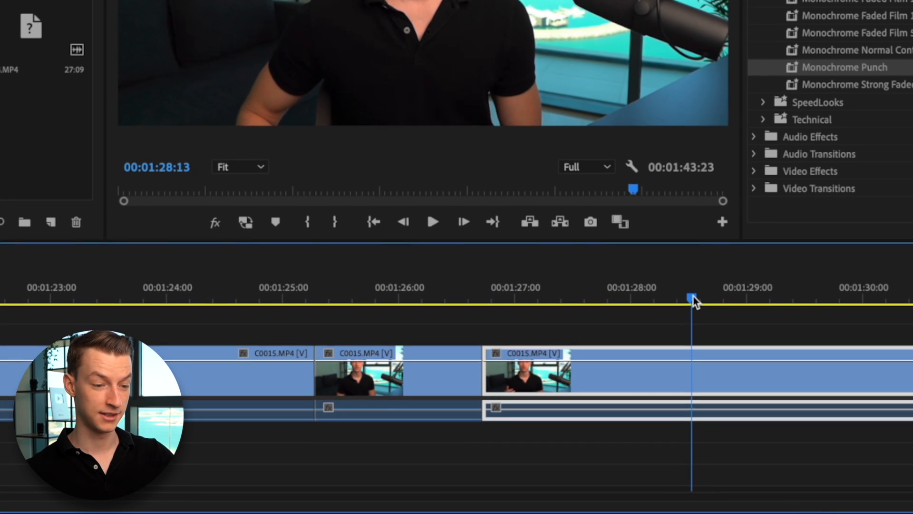
pyautogui.press('w')
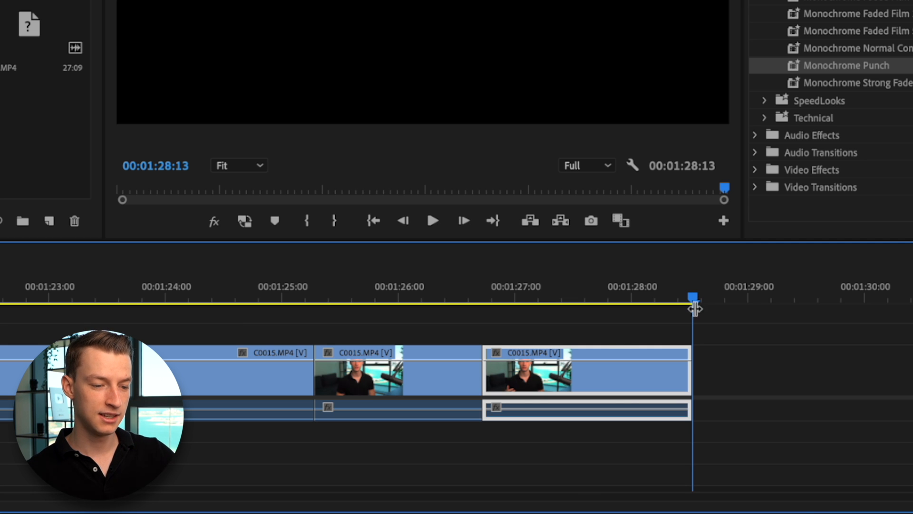
# - Split the long talking-head clip with the Razor tool at about 01:21:09
pyautogui.scroll(-5, 681, 326)
pyautogui.click(472, 300)
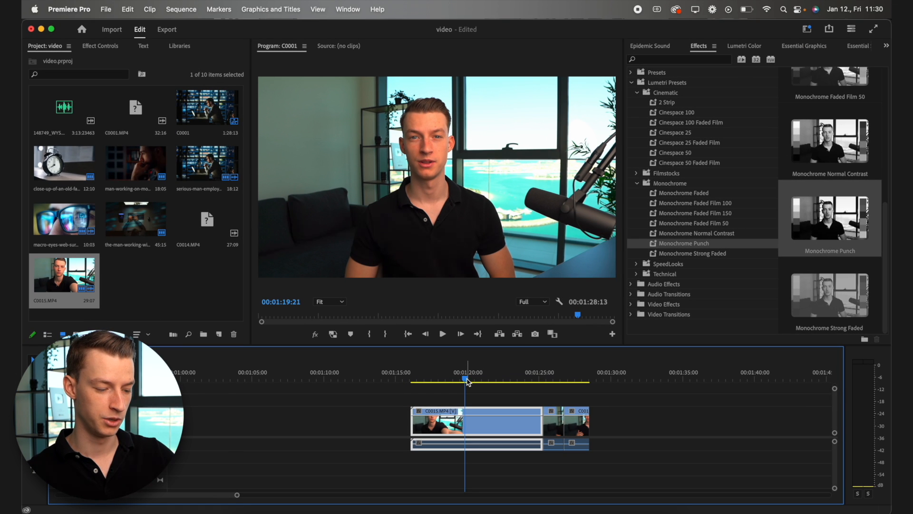
pyautogui.scroll(8, 467, 383)
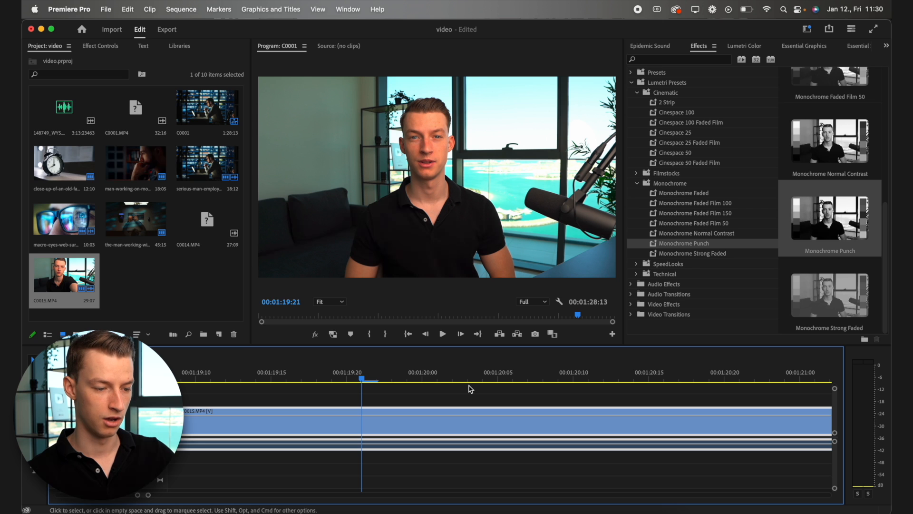
pyautogui.press('c')
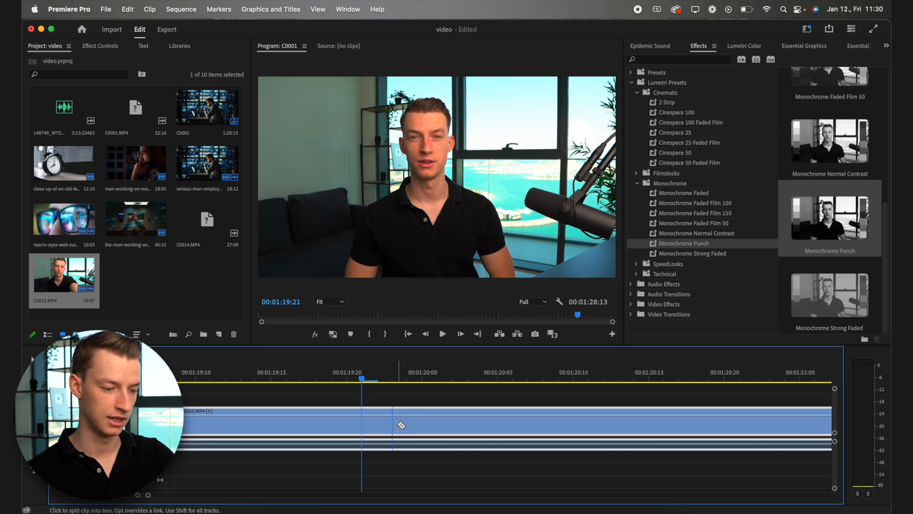
pyautogui.scroll(-4, 404, 418)
pyautogui.click(496, 421)
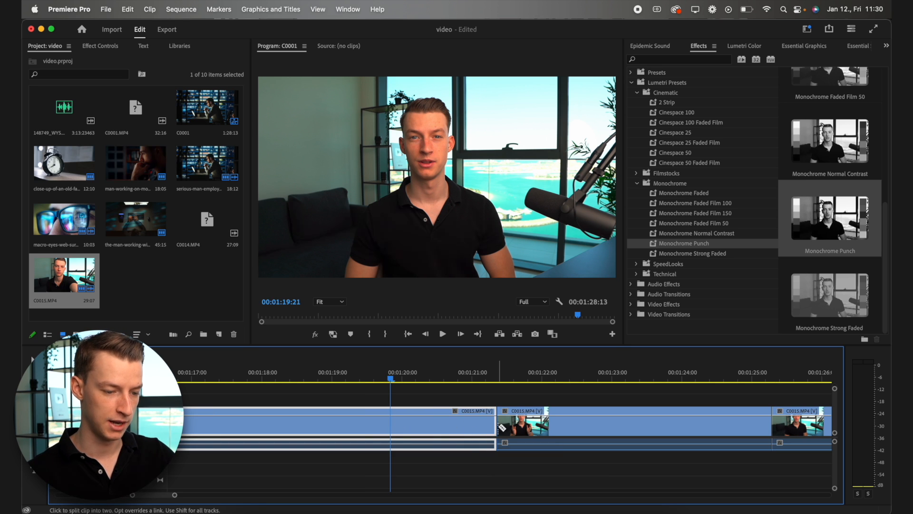
# - Delete the clip segment from 01:21:09 to 01:25:06 and remove the gap it leaves
pyautogui.press('v')
pyautogui.click(554, 434)
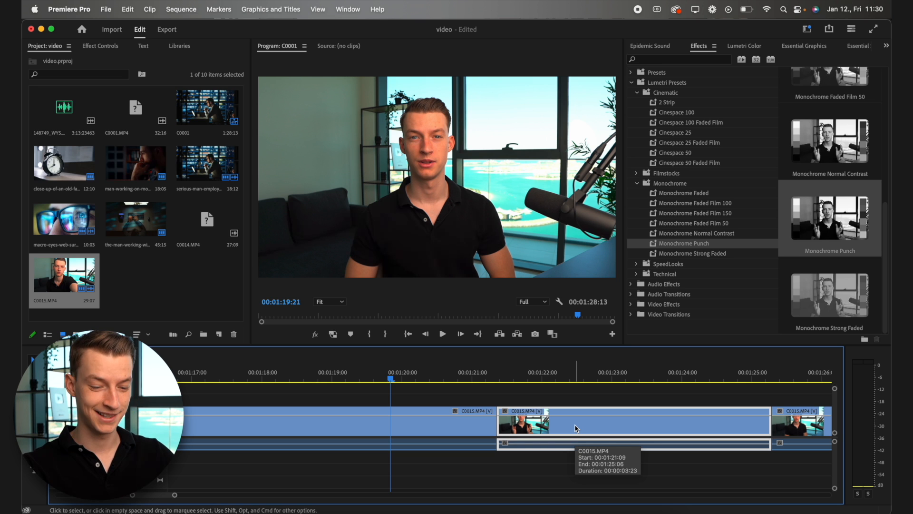
pyautogui.press('BackSpace')
pyautogui.click(575, 424)
pyautogui.press('BackSpace')
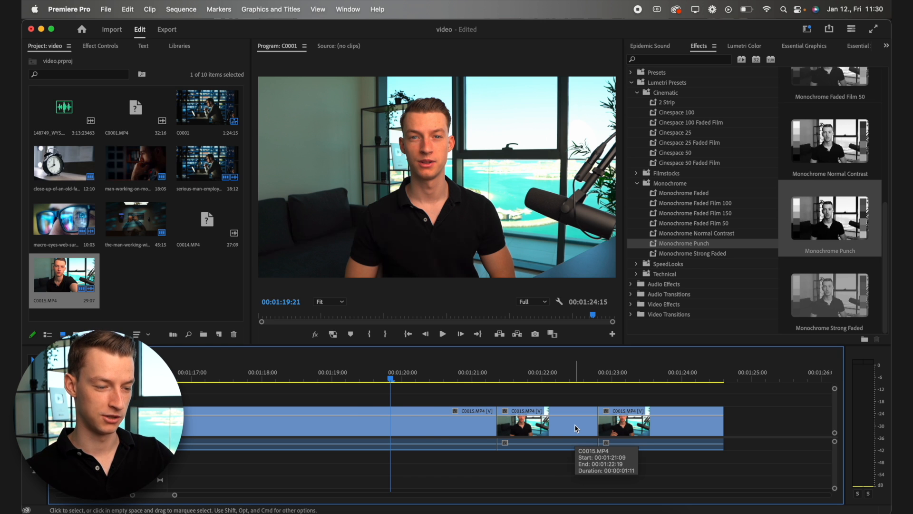
# - Ripple-trim the clip's end to the playhead at 01:19:21 and its start to 01:18:13
pyautogui.press('w')
pyautogui.click(299, 379)
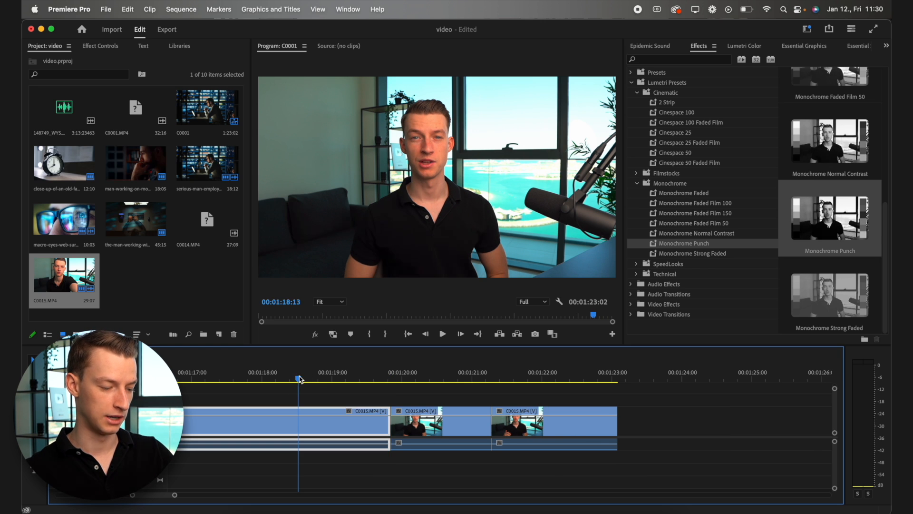
pyautogui.press('q')
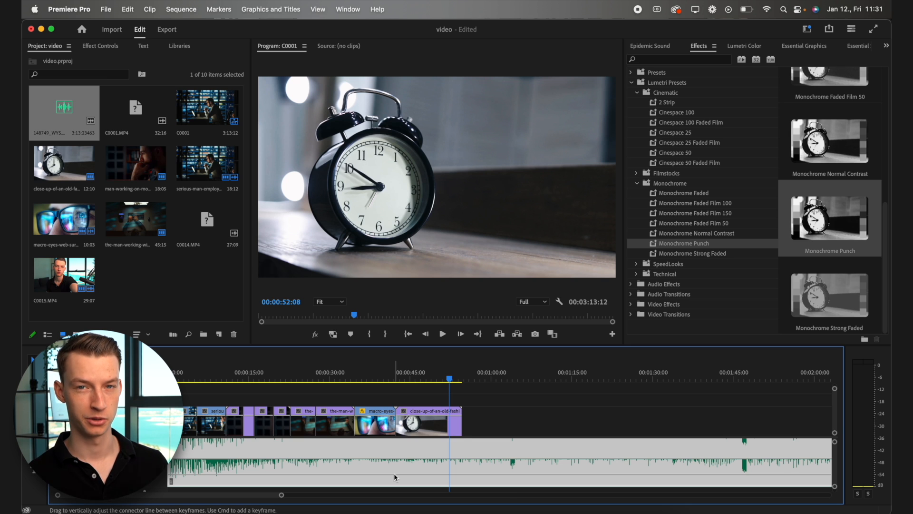
# - Enable Remix on the background music clip to fit it to the video's length
pyautogui.press('-')
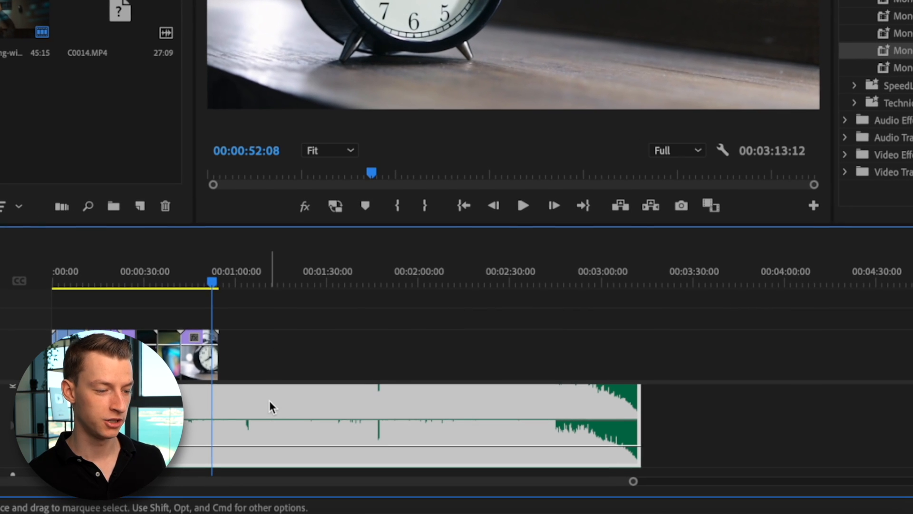
pyautogui.rightClick(269, 401)
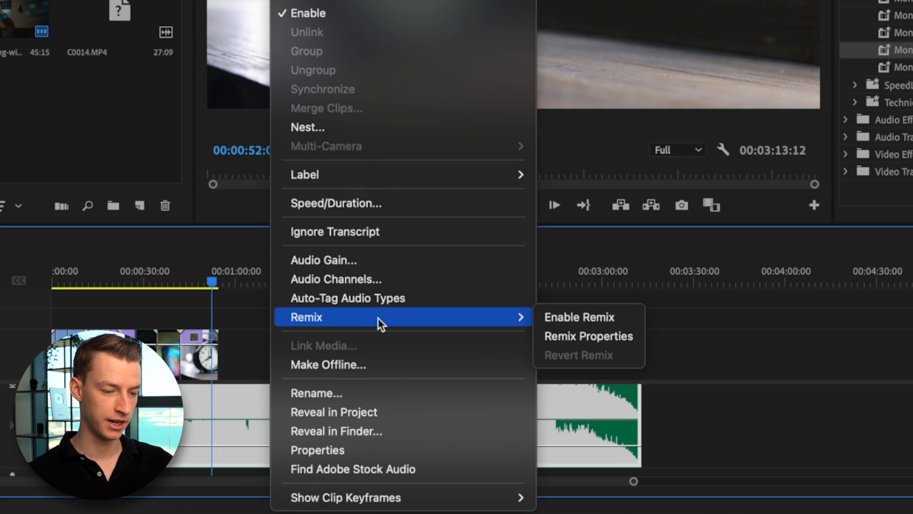
pyautogui.click(579, 317)
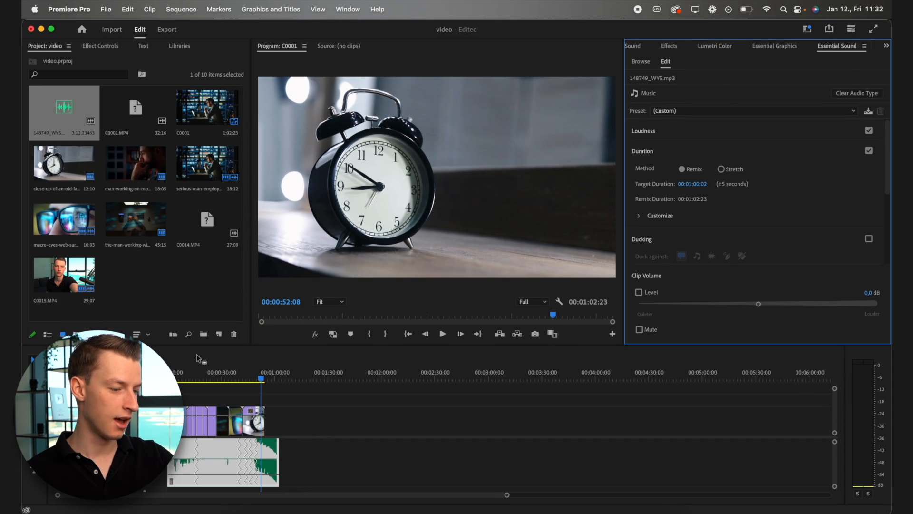
pyautogui.scroll(5, 207, 404)
pyautogui.hscroll(-4, 207, 406)
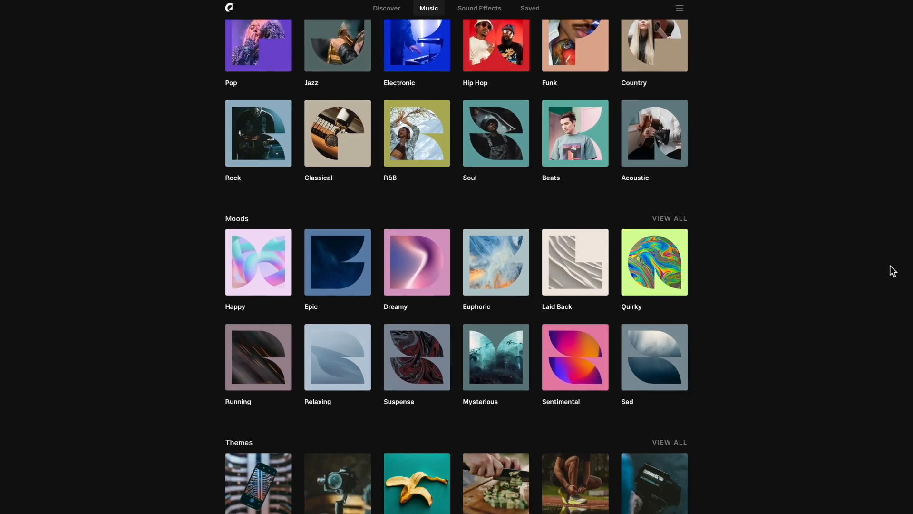
pyautogui.scroll(-5, 892, 270)
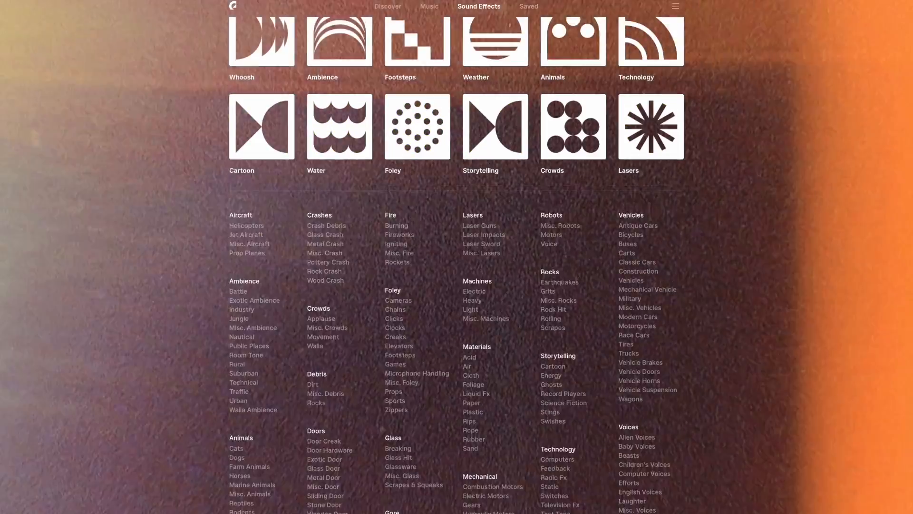
pyautogui.scroll(-3, 456, 257)
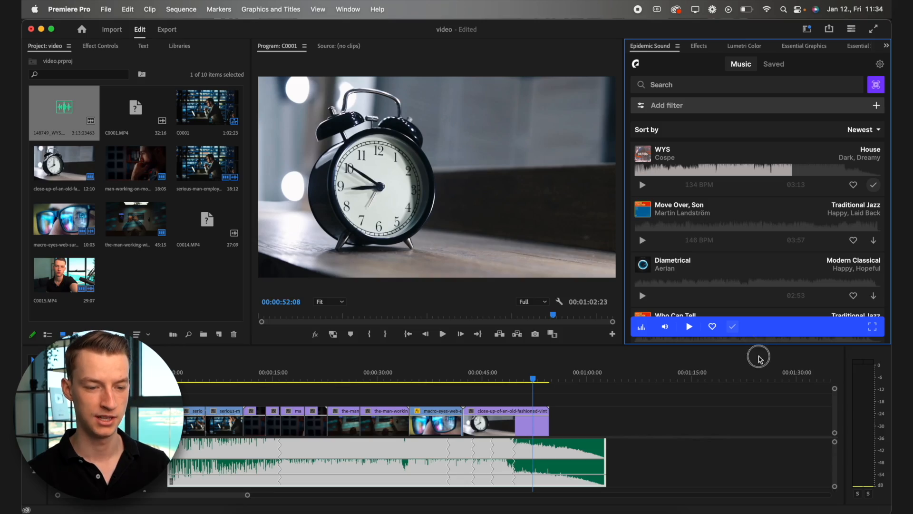
# - Download I'm Over You (Skyldeberg Remix) from the saved My Favorites playlist and place it on the audio track after the music
pyautogui.moveTo(759, 359); pyautogui.dragTo(756, 407)
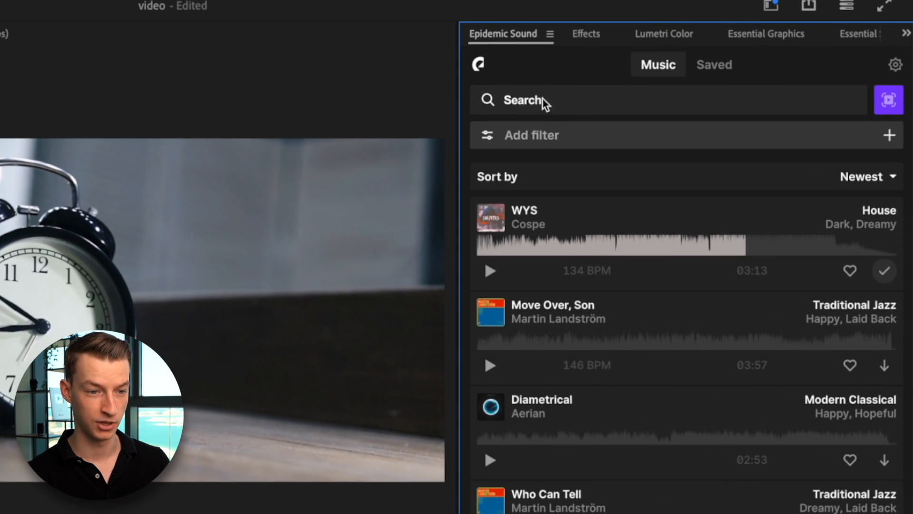
pyautogui.click(724, 65)
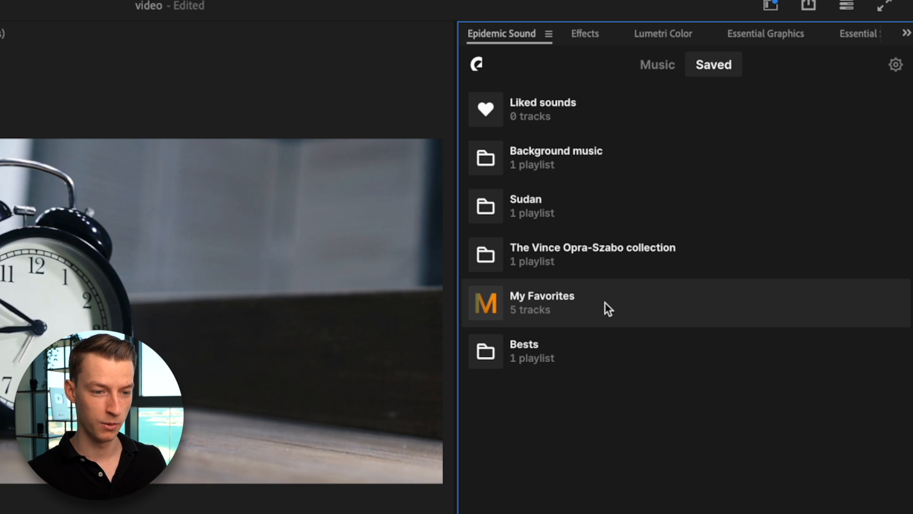
pyautogui.click(605, 301)
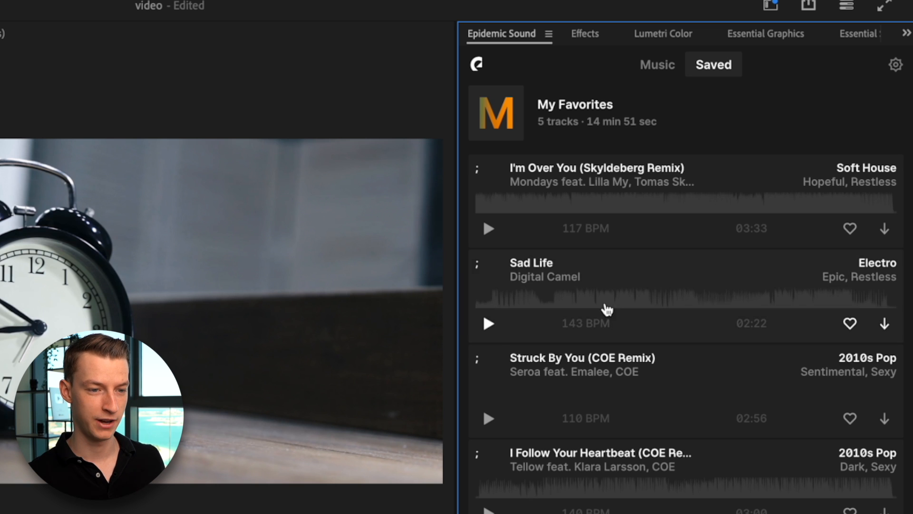
pyautogui.click(882, 231)
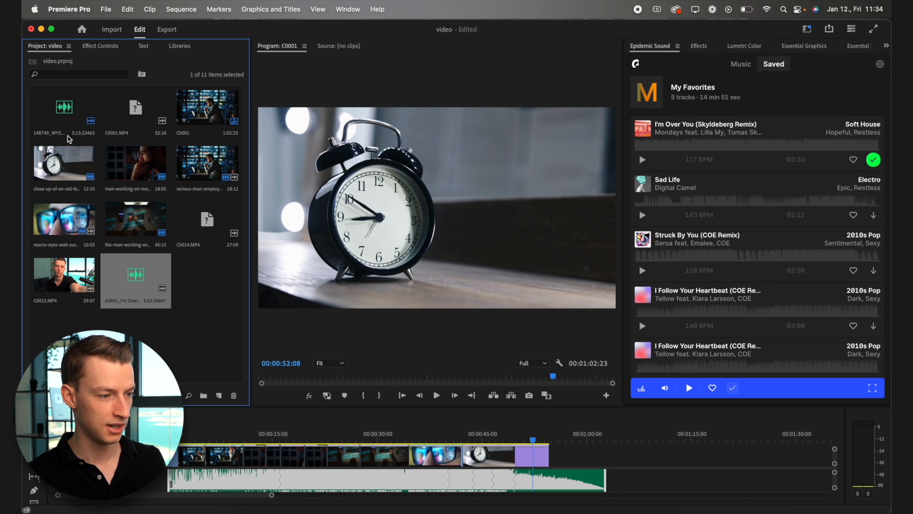
pyautogui.moveTo(133, 286); pyautogui.dragTo(618, 480)
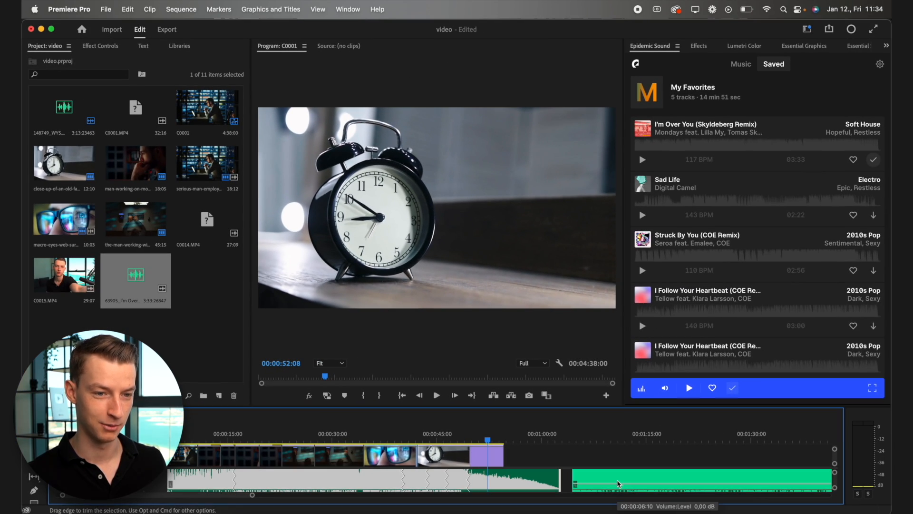
# - Browse the Epidemic Sound music catalog and open its filter options for tempo, duration, track type, mood and genre
pyautogui.click(741, 65)
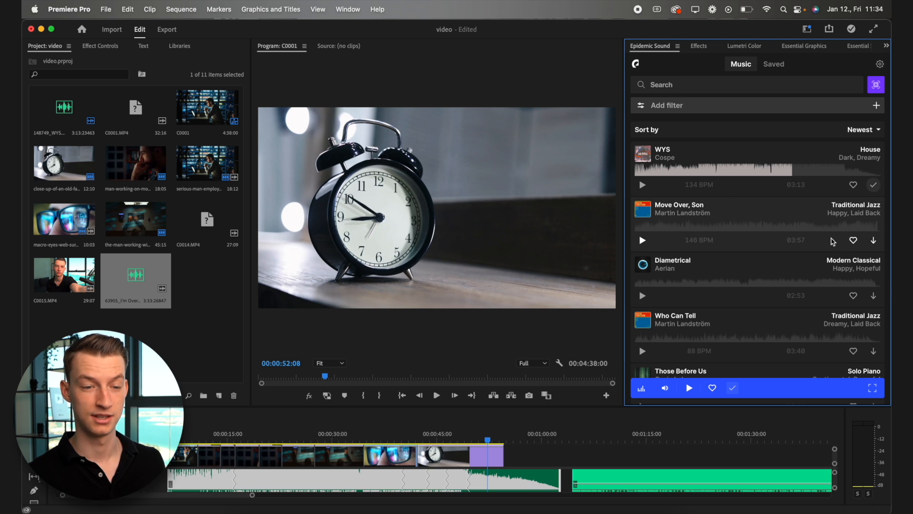
pyautogui.click(662, 130)
pyautogui.click(661, 105)
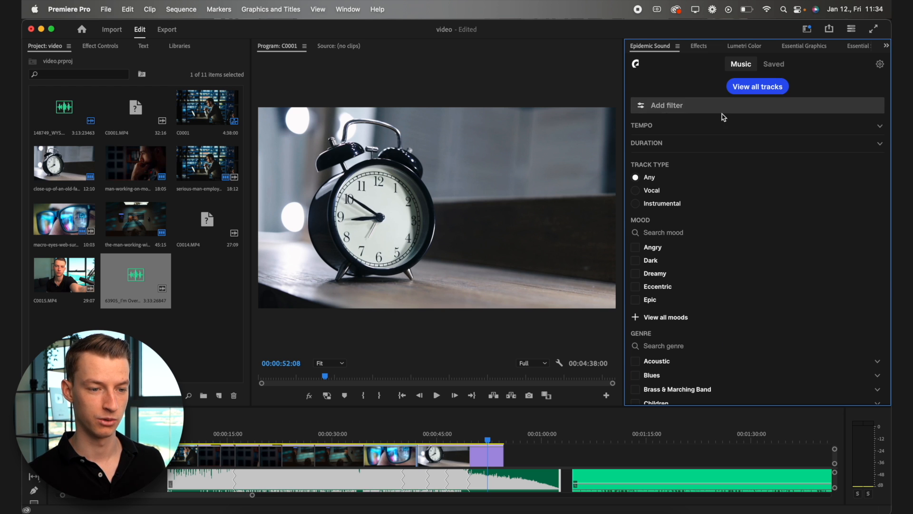
pyautogui.scroll(-1, 720, 280)
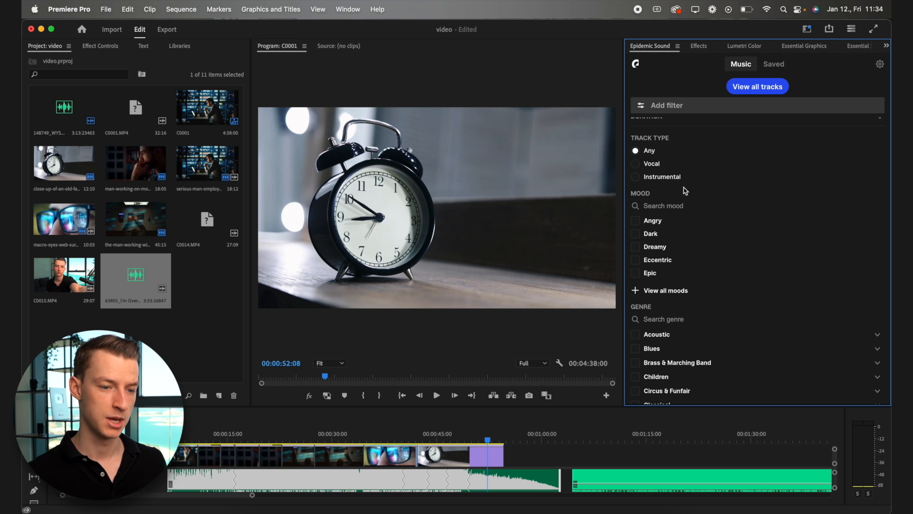
pyautogui.scroll(-5, 676, 311)
pyautogui.scroll(-5, 677, 312)
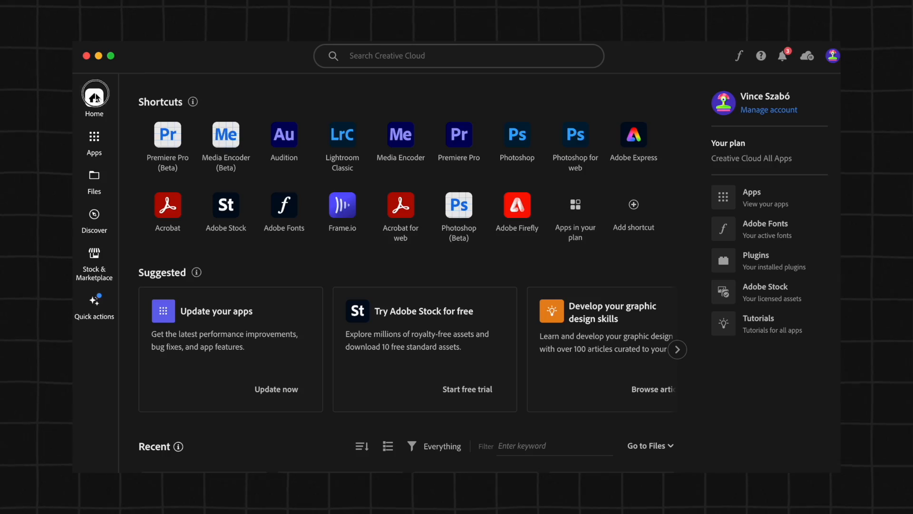
# - Switch to Creative Cloud and search the Stock & Marketplace plugins for the Epidemic Sound plugin page
pyautogui.click(97, 255)
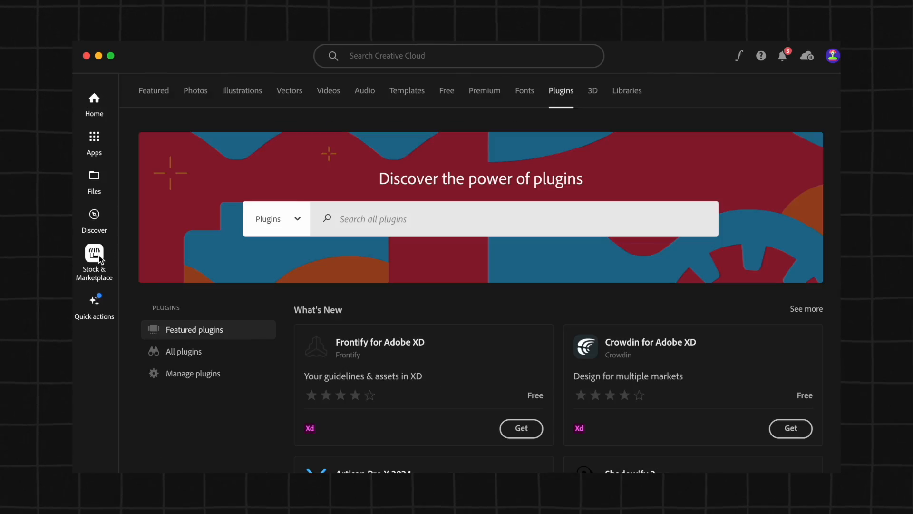
pyautogui.click(536, 53)
pyautogui.write('epide')
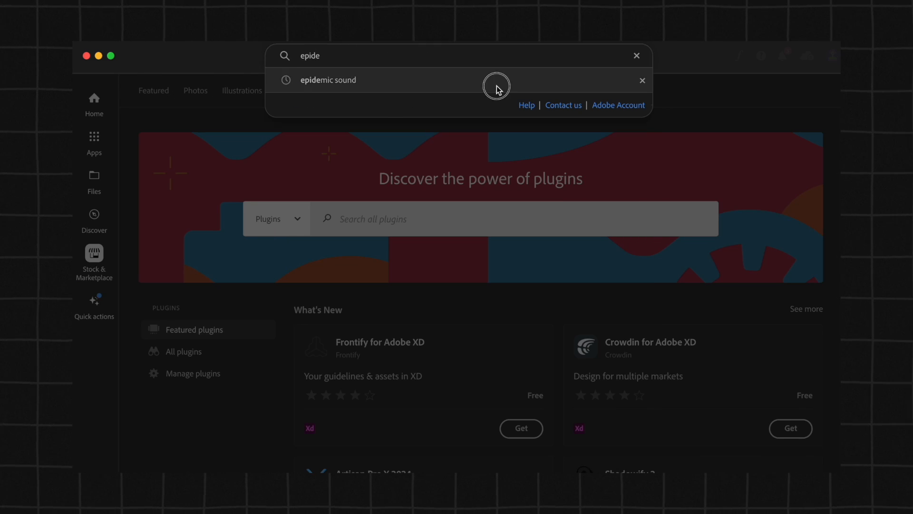
pyautogui.click(495, 86)
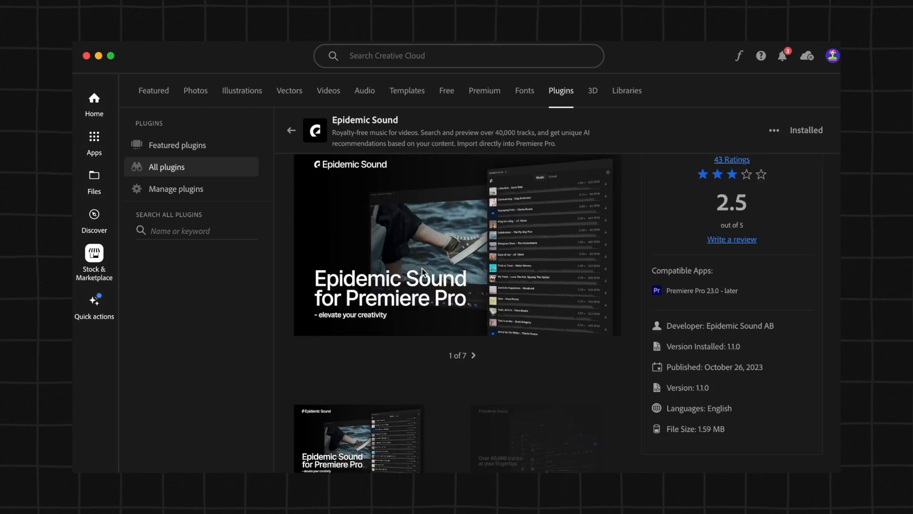
pyautogui.scroll(-10, 422, 272)
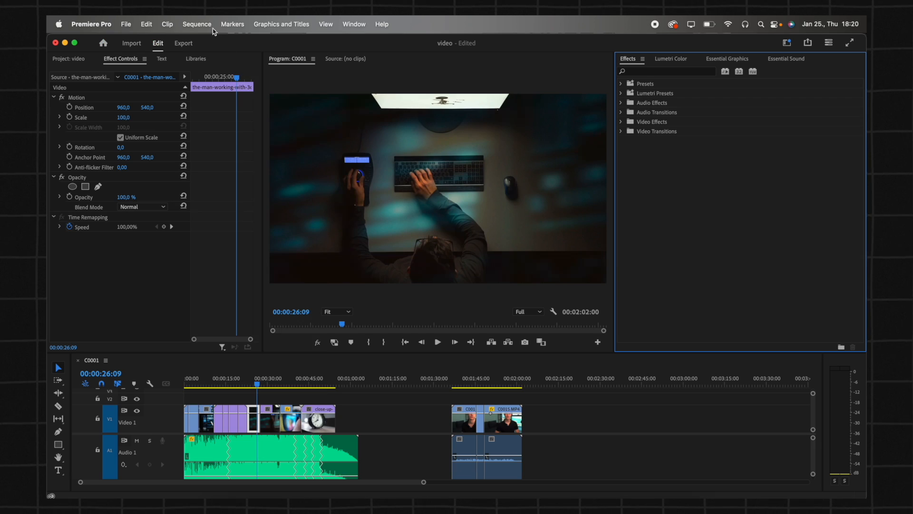
# - Back in Premiere Pro, open the Epidemic Sound extension panel
pyautogui.click(204, 24)
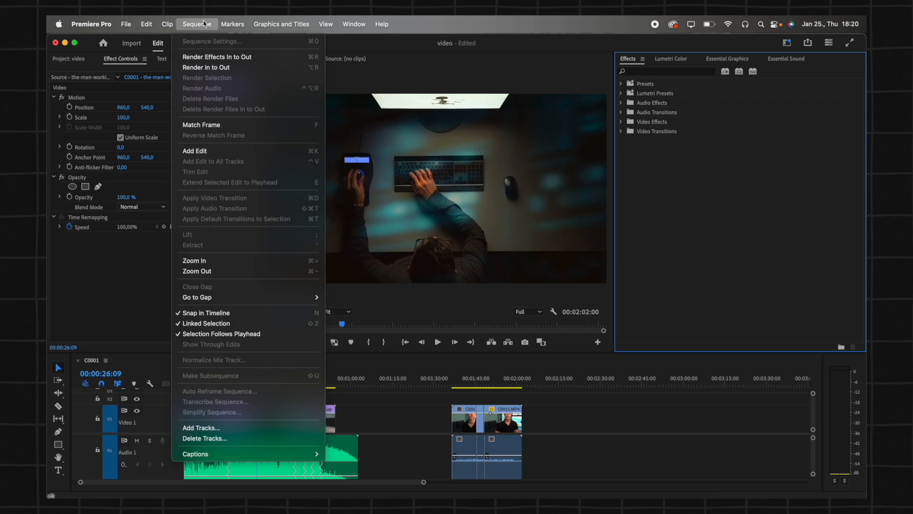
pyautogui.click(204, 24)
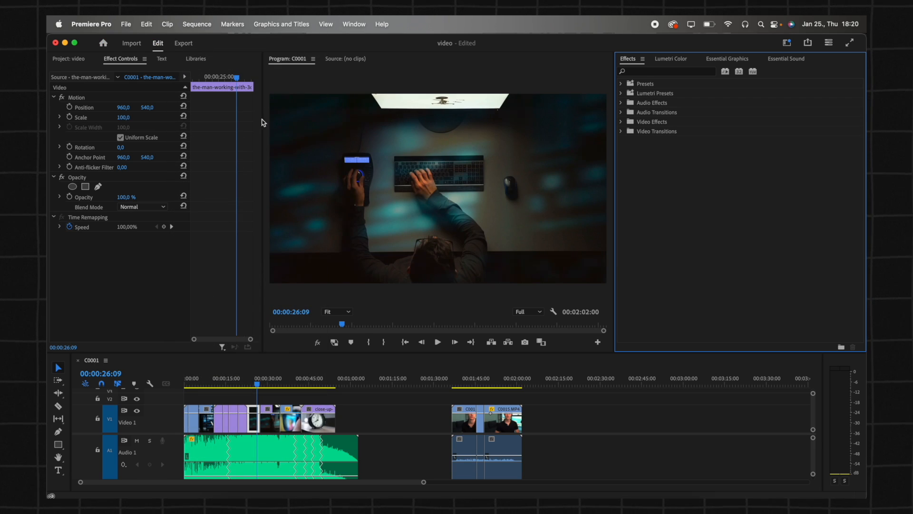
pyautogui.click(354, 24)
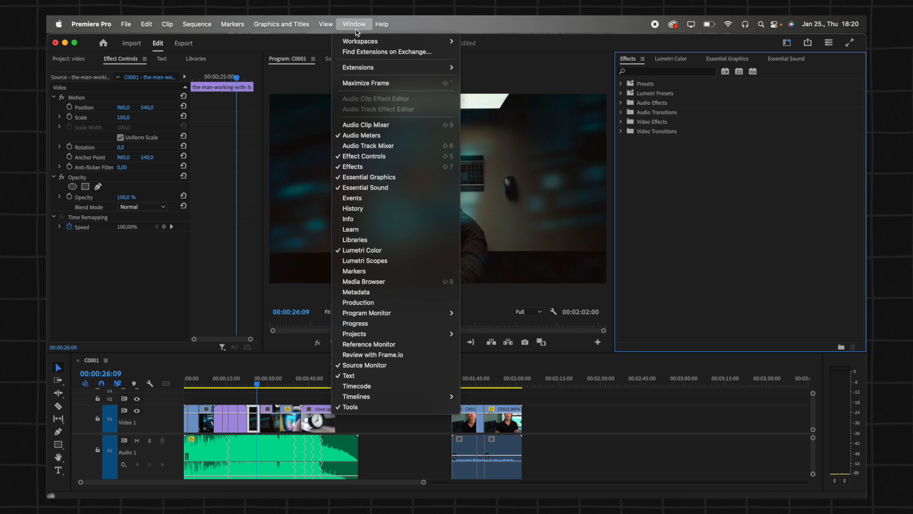
pyautogui.moveTo(362, 70)
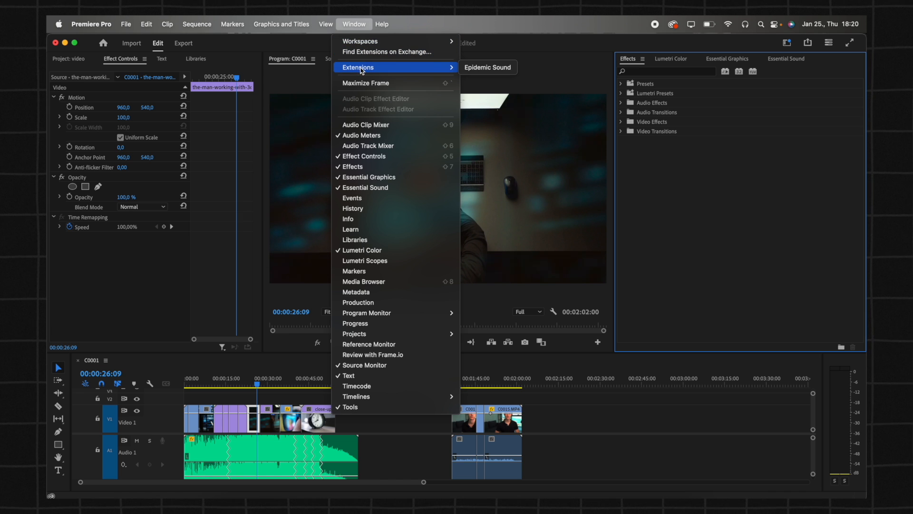
pyautogui.click(485, 70)
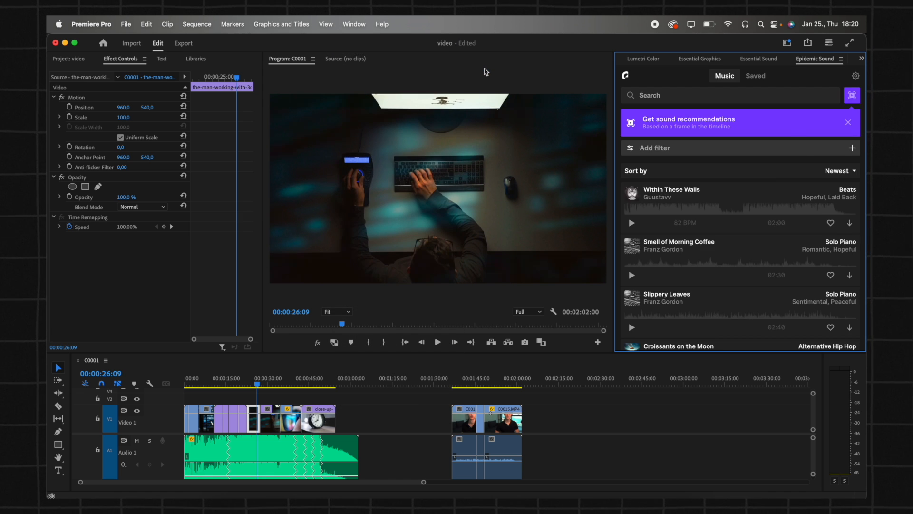